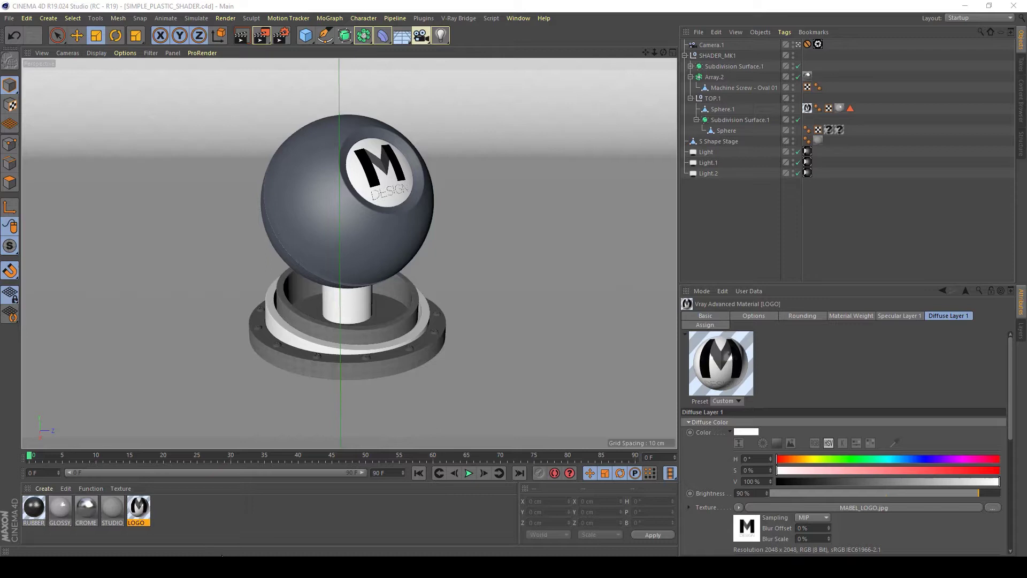
- Create a new V-Ray Advanced Material and name it SIMPLE_PLASTIC
{"action": "left_click", "coordinate": [40, 490]}
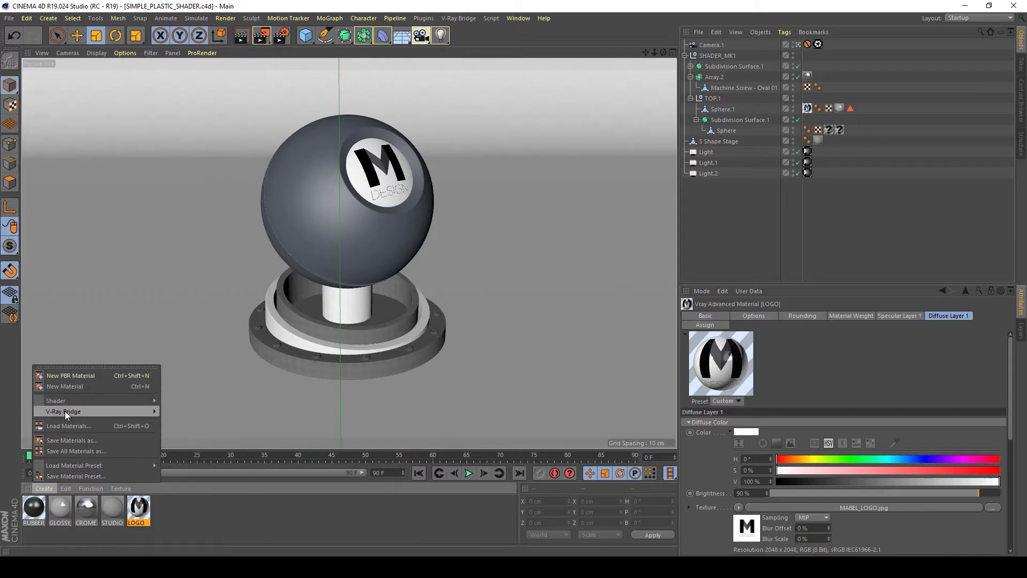
{"action": "mouse_move", "coordinate": [65, 411]}
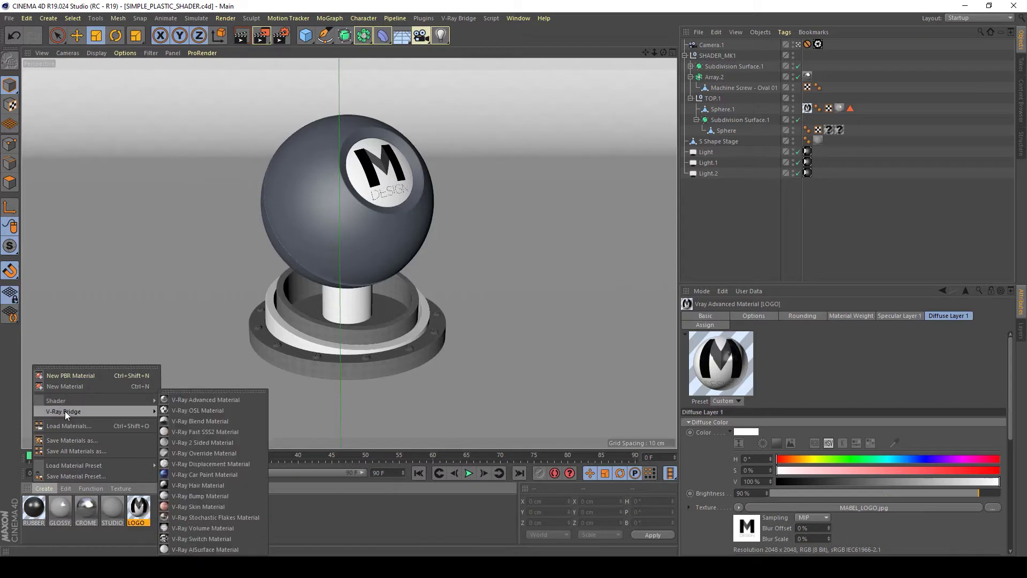
{"action": "left_click", "coordinate": [207, 399]}
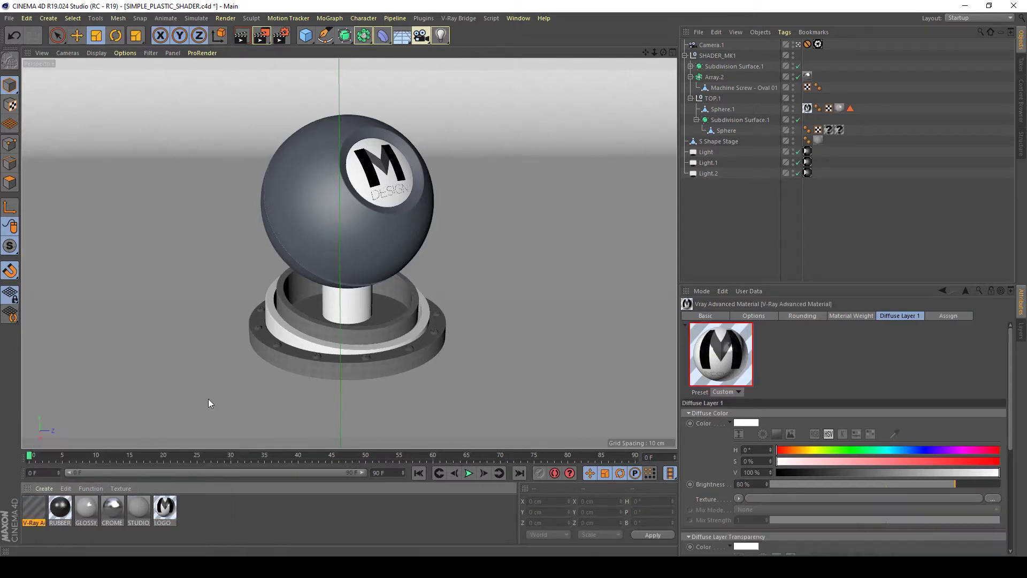
{"action": "double_click", "coordinate": [35, 511]}
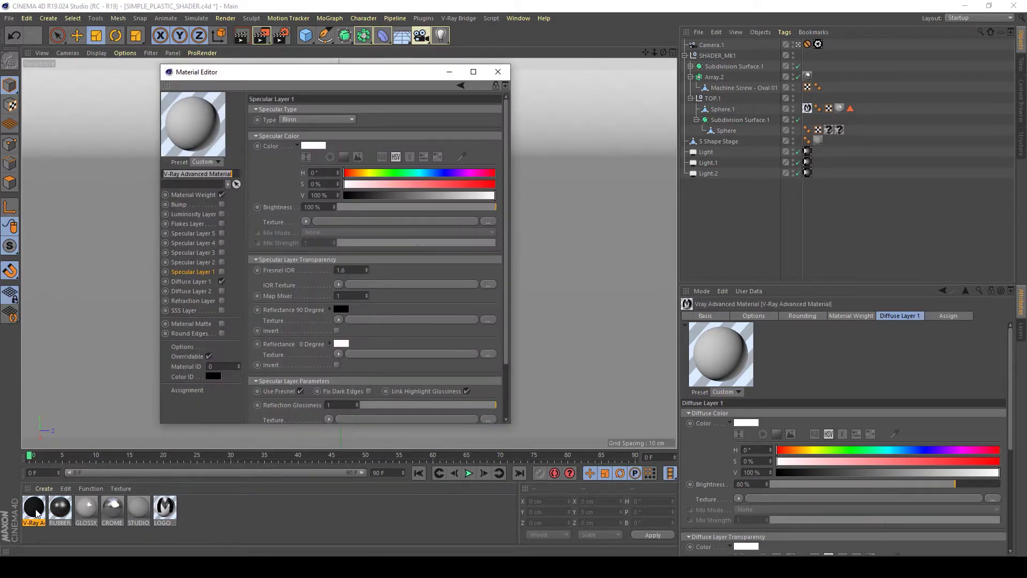
{"action": "left_click_drag", "start_coordinate": [327, 77], "coordinate": [401, 76]}
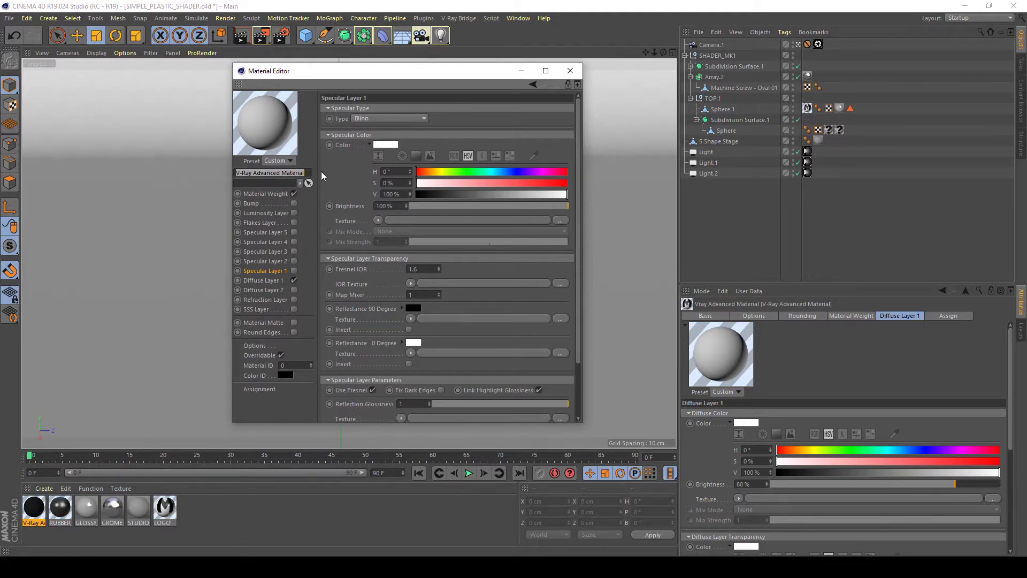
{"action": "type", "text": "SIMPLE_PLASTIC"}
{"action": "key", "text": "Return"}
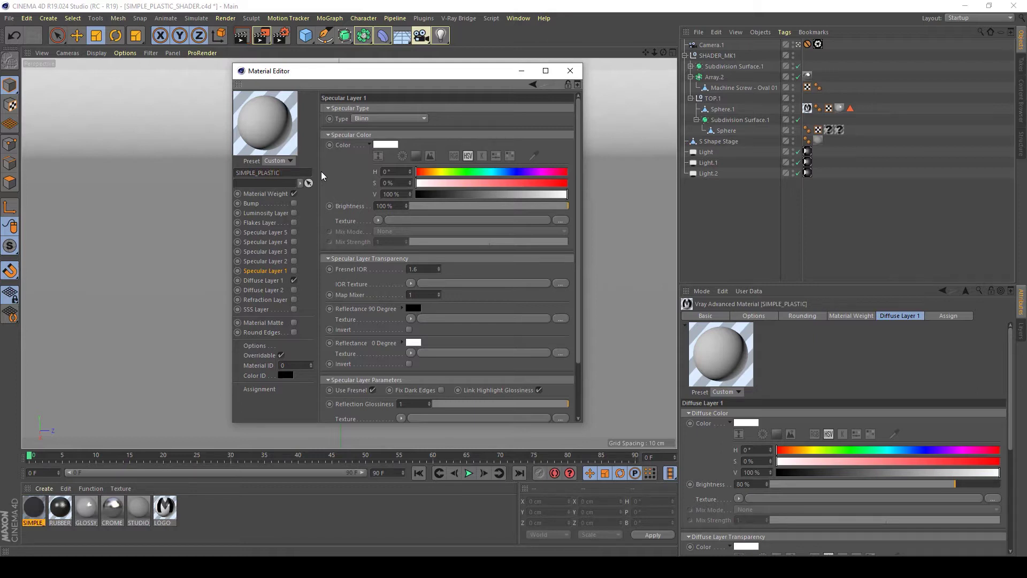
- Set the Diffuse Layer 1 color of SIMPLE_PLASTIC to pure red with 100% saturation
{"action": "left_click", "coordinate": [263, 281]}
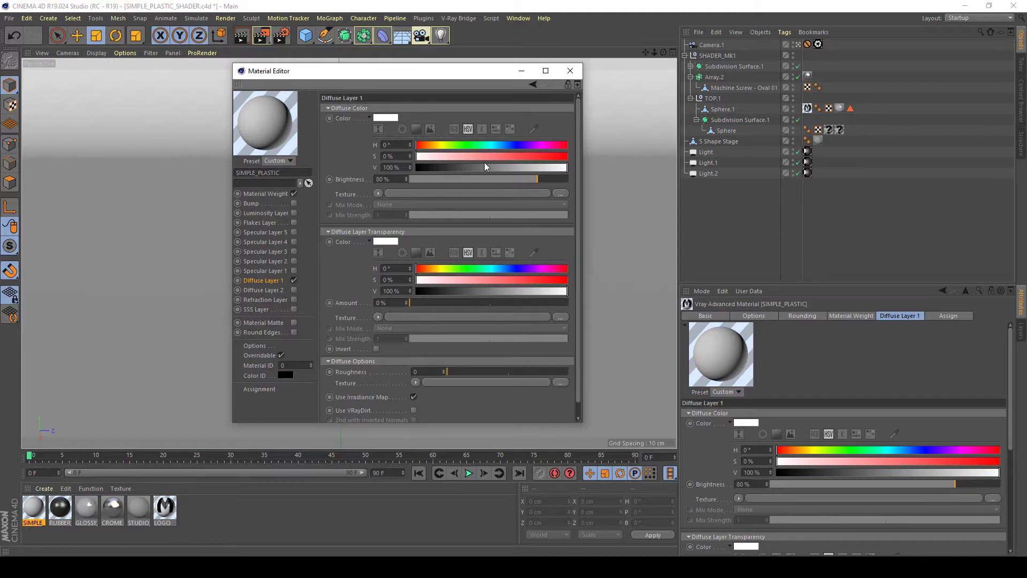
{"action": "left_click_drag", "start_coordinate": [442, 155], "coordinate": [572, 165]}
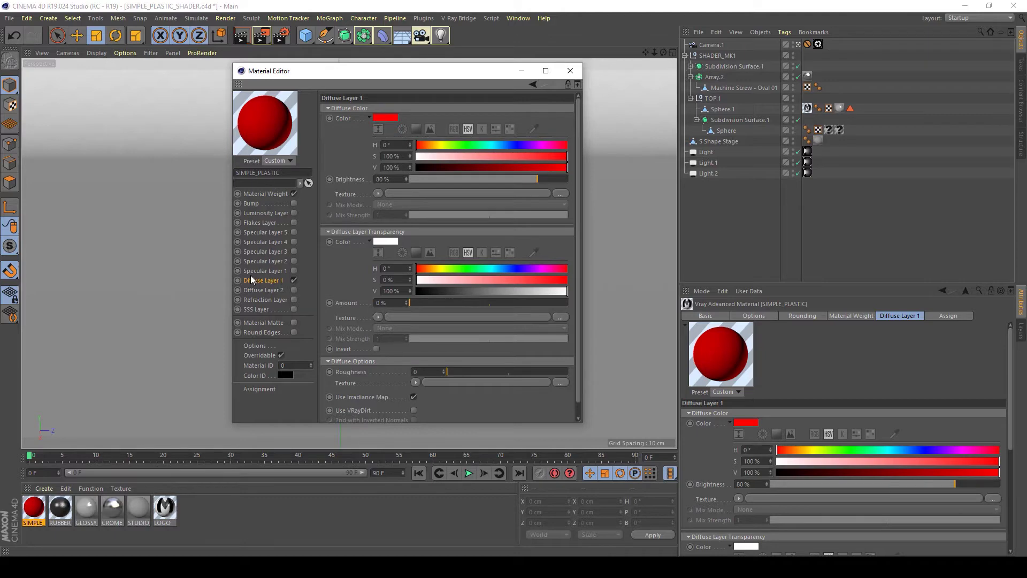
- Enable Specular Layer 1 with a Fresnel IOR of 1.3 and 90% brightness, and close the material editor
{"action": "left_click", "coordinate": [294, 271]}
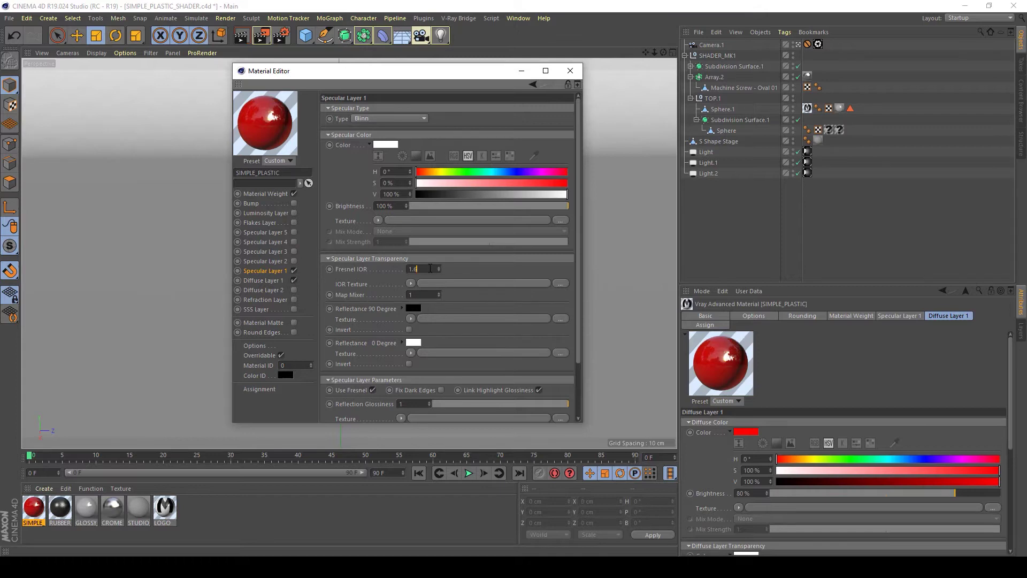
{"action": "key", "text": "Return"}
{"action": "left_click", "coordinate": [392, 206]}
{"action": "type", "text": "90"}
{"action": "key", "text": "Return"}
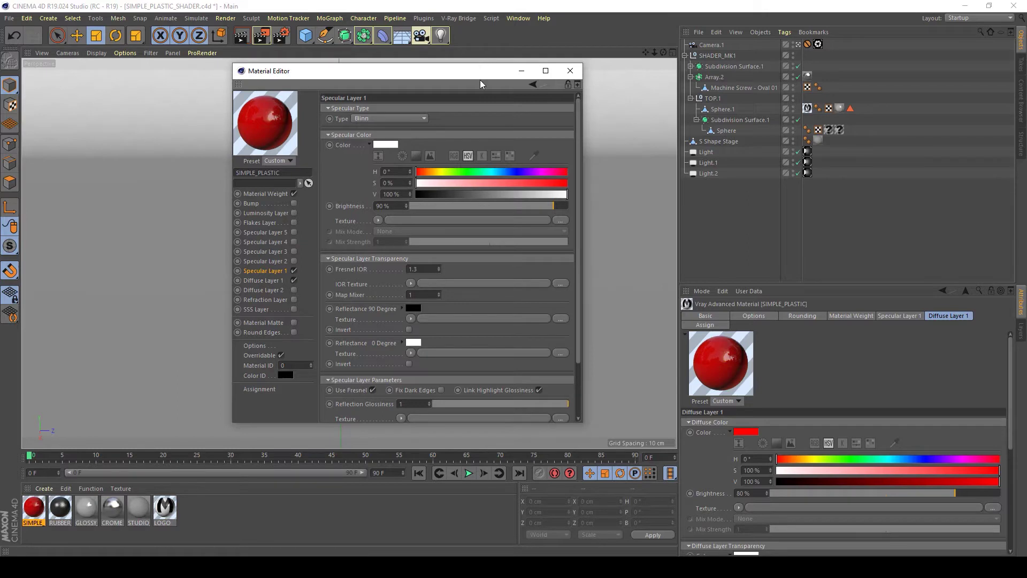
{"action": "left_click_drag", "start_coordinate": [482, 72], "coordinate": [459, 40]}
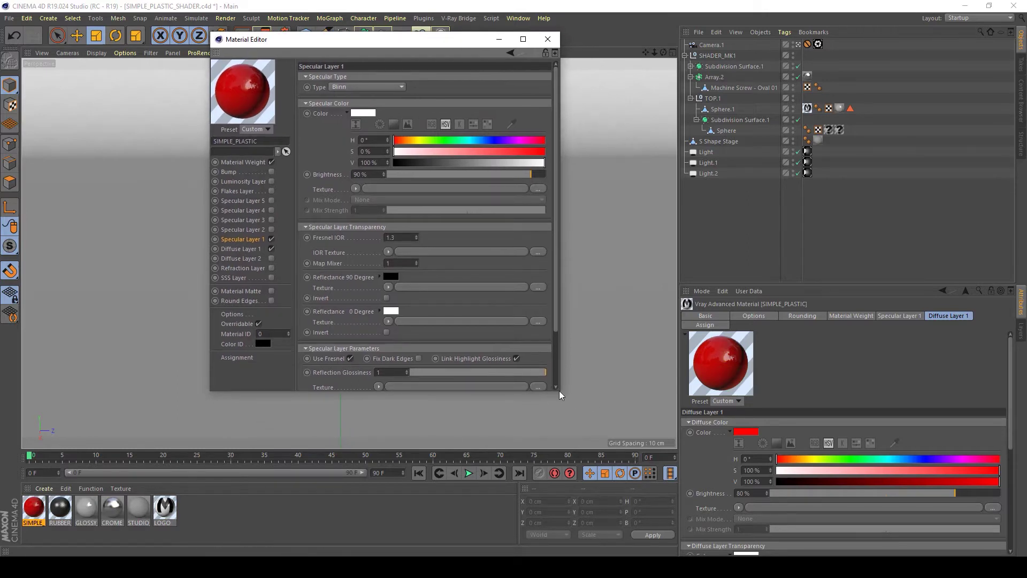
{"action": "left_click_drag", "start_coordinate": [560, 395], "coordinate": [694, 492]}
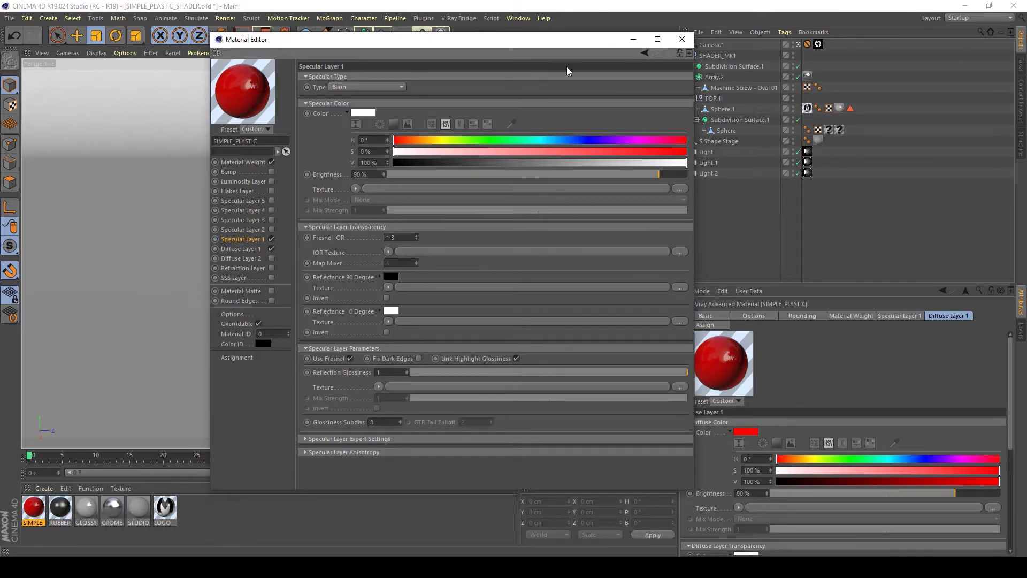
{"action": "left_click", "coordinate": [686, 45]}
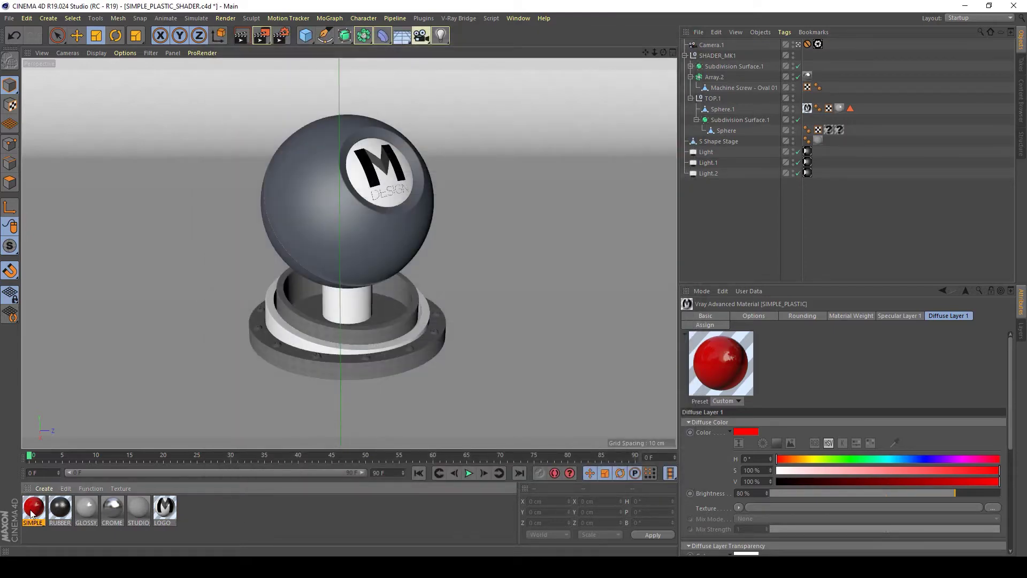
- Assign SIMPLE_PLASTIC to the Sphere object, delete its two old texture tags and save the scene
{"action": "left_click_drag", "start_coordinate": [30, 514], "coordinate": [737, 132]}
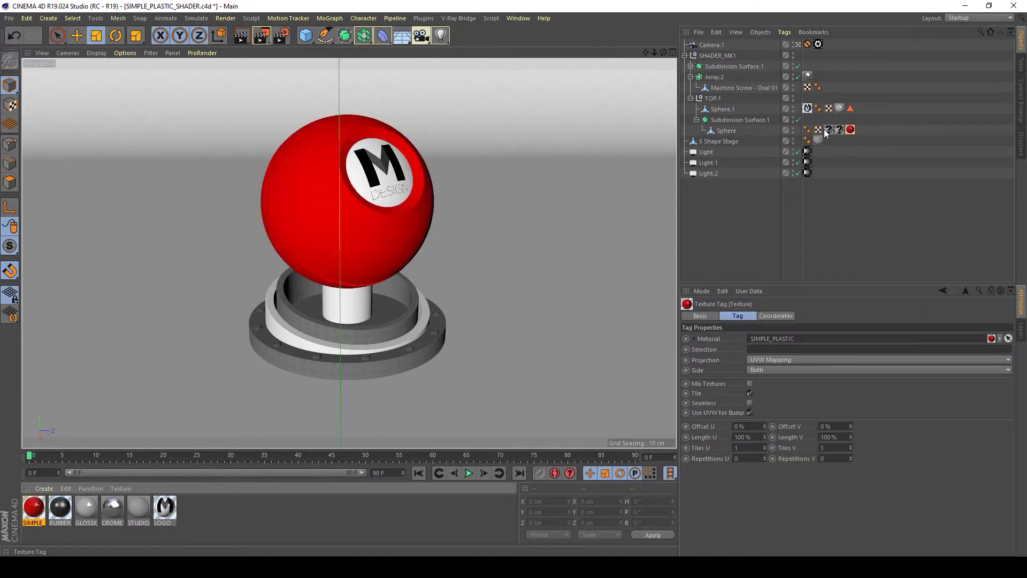
{"action": "left_click", "coordinate": [839, 130], "text": "ctrl"}
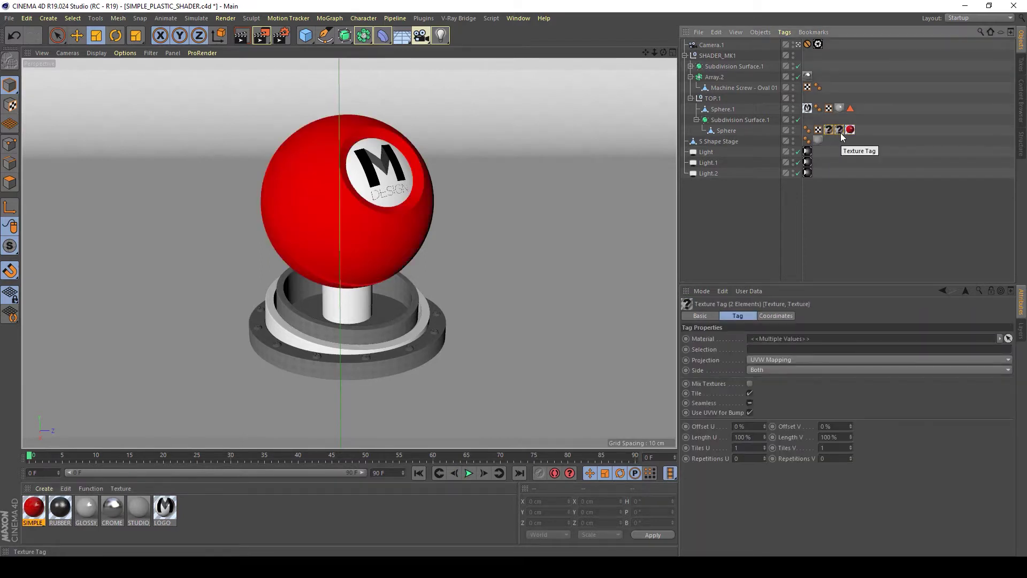
{"action": "key", "text": "Delete"}
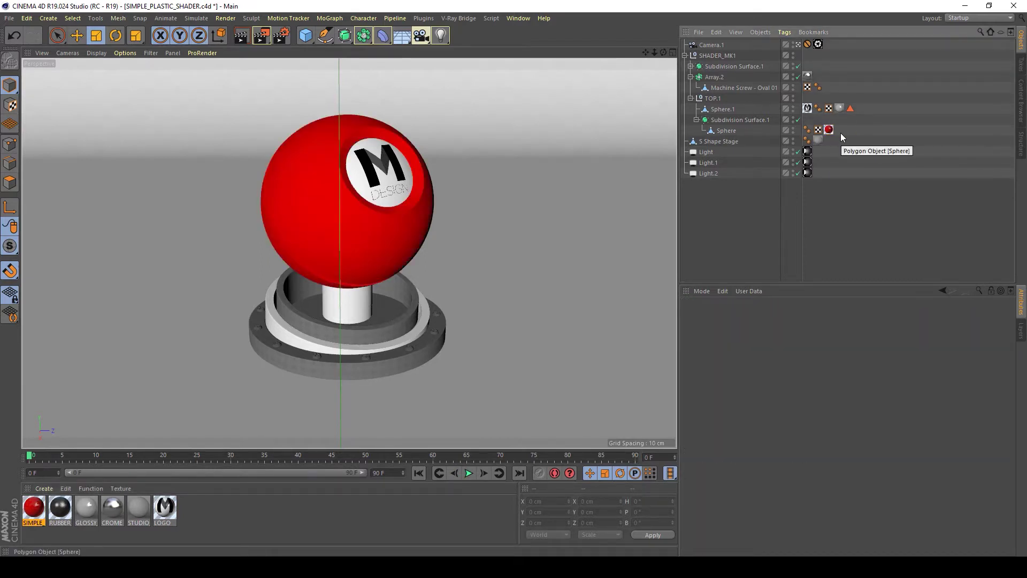
{"action": "key", "text": "ctrl+s"}
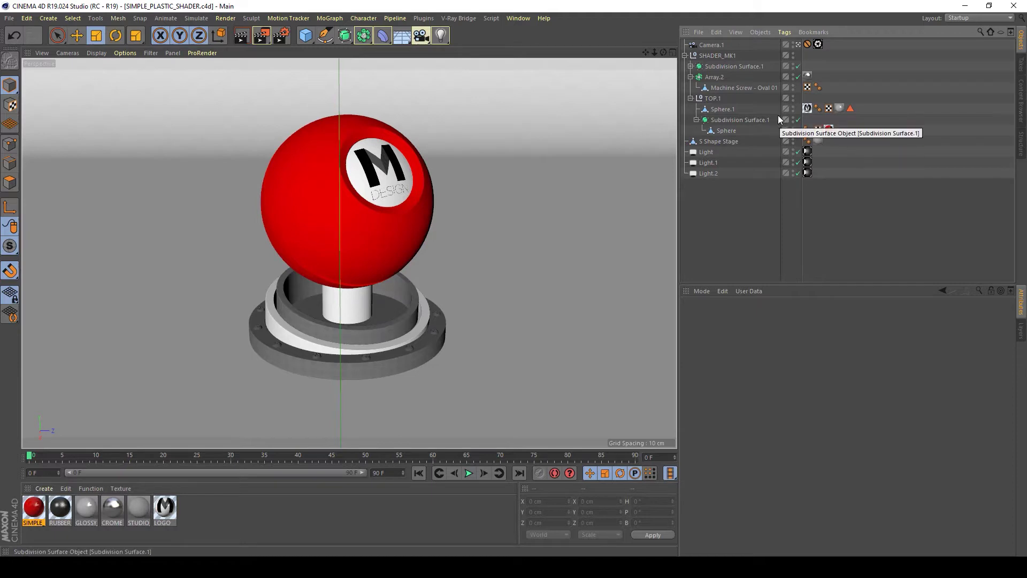
- Render the scene to the Picture Viewer, inspect the glossy red sphere and close the viewer
{"action": "left_click", "coordinate": [266, 37]}
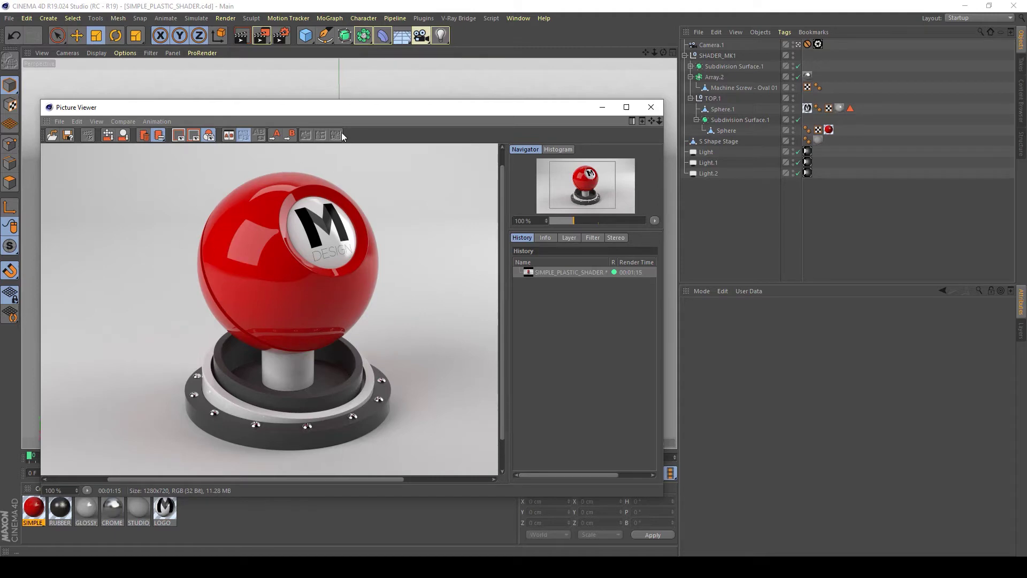
{"action": "left_click_drag", "start_coordinate": [374, 112], "coordinate": [504, 102]}
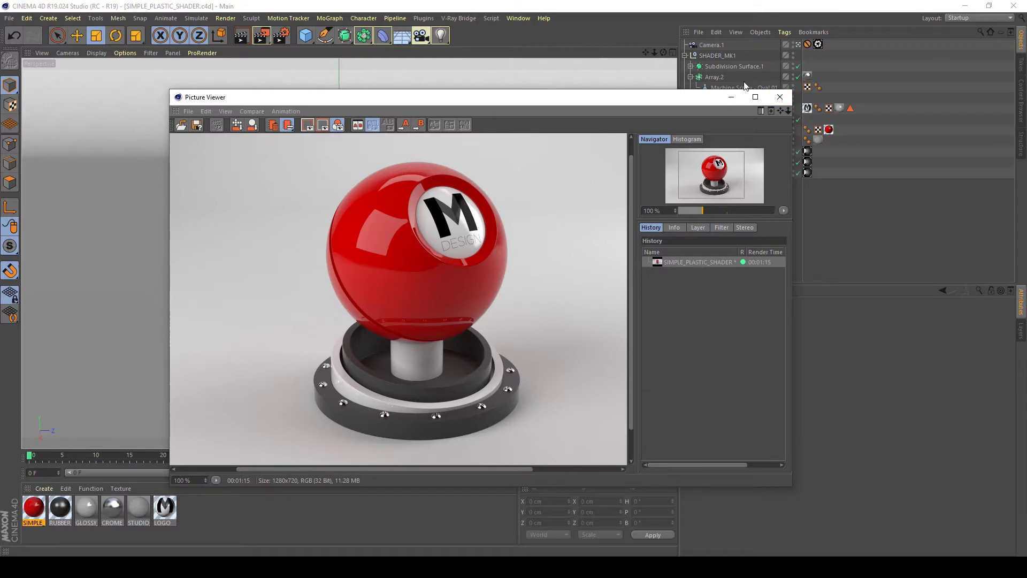
{"action": "left_click", "coordinate": [782, 102]}
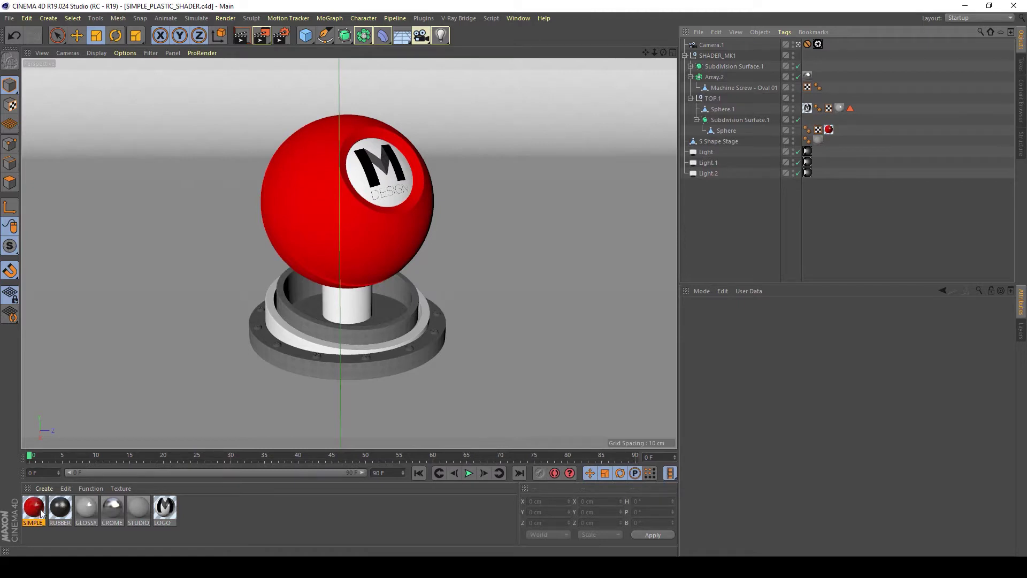
- Duplicate the SIMPLE_PLASTIC material and rename the copy SIMPLE_PLASTIC_G90
{"action": "left_click_drag", "start_coordinate": [42, 513], "coordinate": [32, 511]}
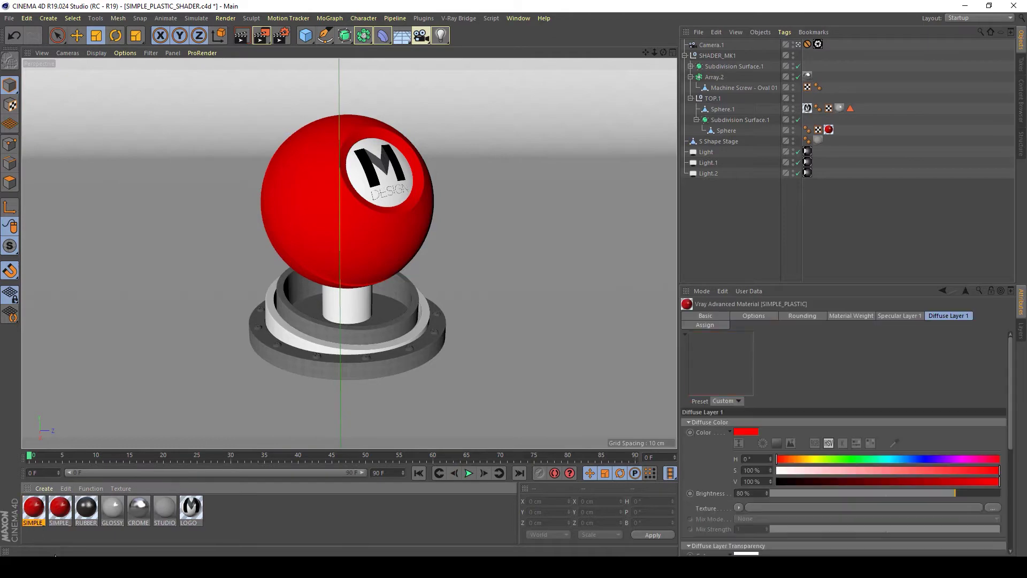
{"action": "double_click", "coordinate": [32, 509]}
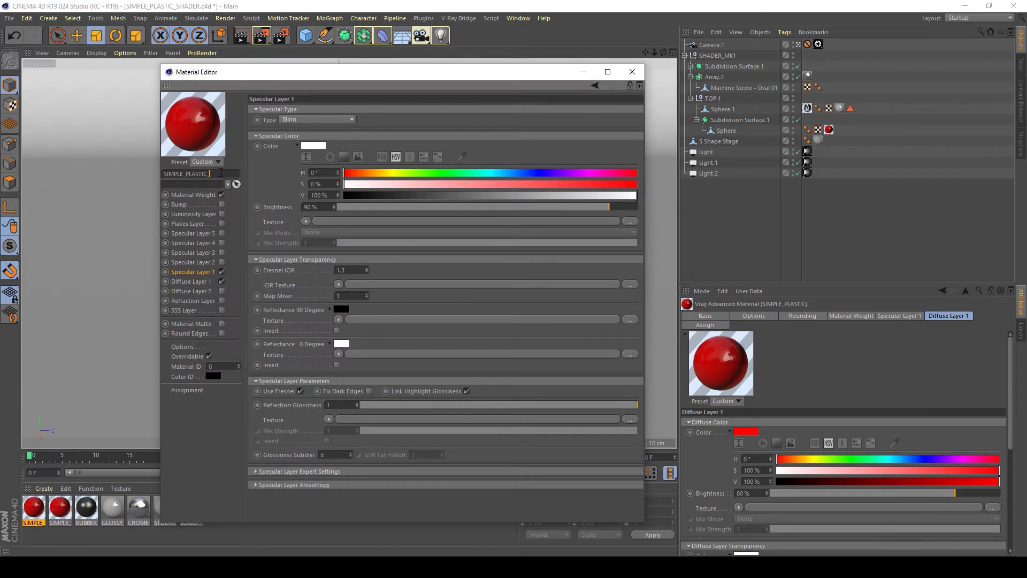
{"action": "type", "text": "g90"}
{"action": "key", "text": "Return"}
- Set the Reflection Glossiness of SIMPLE_PLASTIC_G90 to 0.9 in Specular Layer 1
{"action": "double_click", "coordinate": [348, 402]}
{"action": "type", "text": "0.9"}
{"action": "key", "text": "Return"}
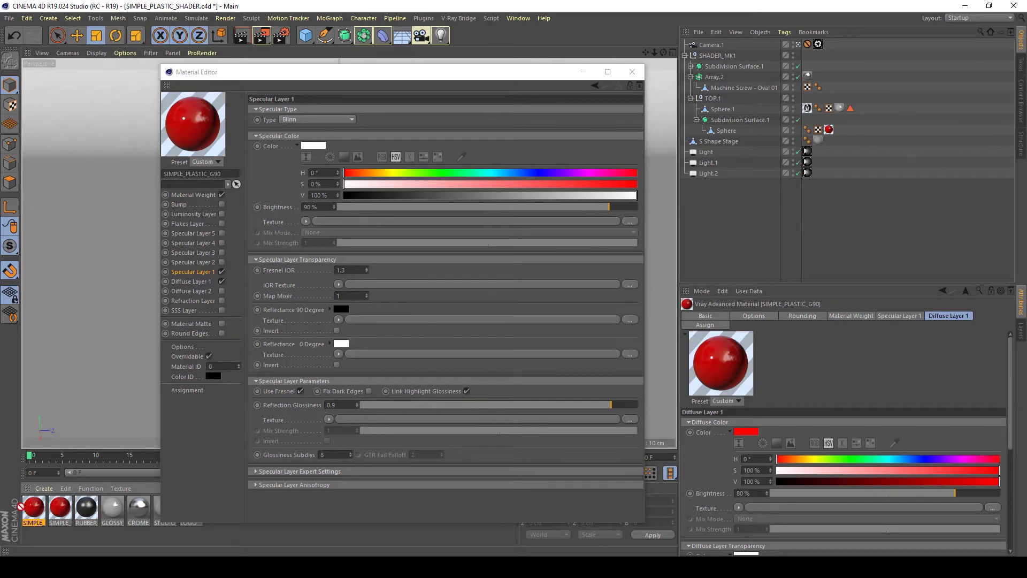
- Replace the Sphere's material with SIMPLE_PLASTIC_G90 and render the scene to the Picture Viewer
{"action": "left_click_drag", "start_coordinate": [30, 512], "coordinate": [831, 131]}
{"action": "left_click_drag", "start_coordinate": [831, 131], "coordinate": [831, 131]}
{"action": "left_click", "coordinate": [263, 36]}
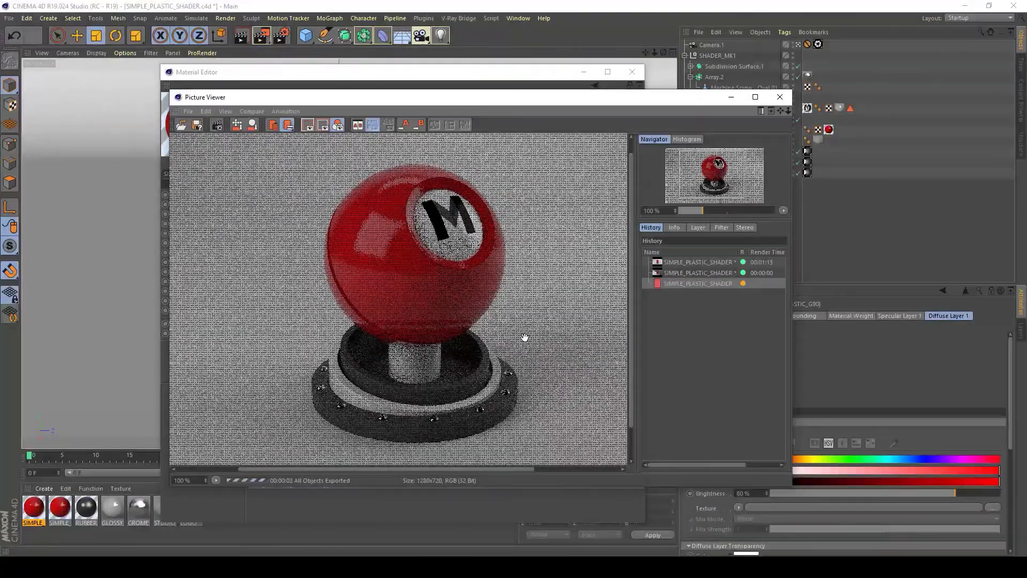
- Delete the incomplete render from the Picture Viewer history and display the render in progress
{"action": "left_click", "coordinate": [698, 273]}
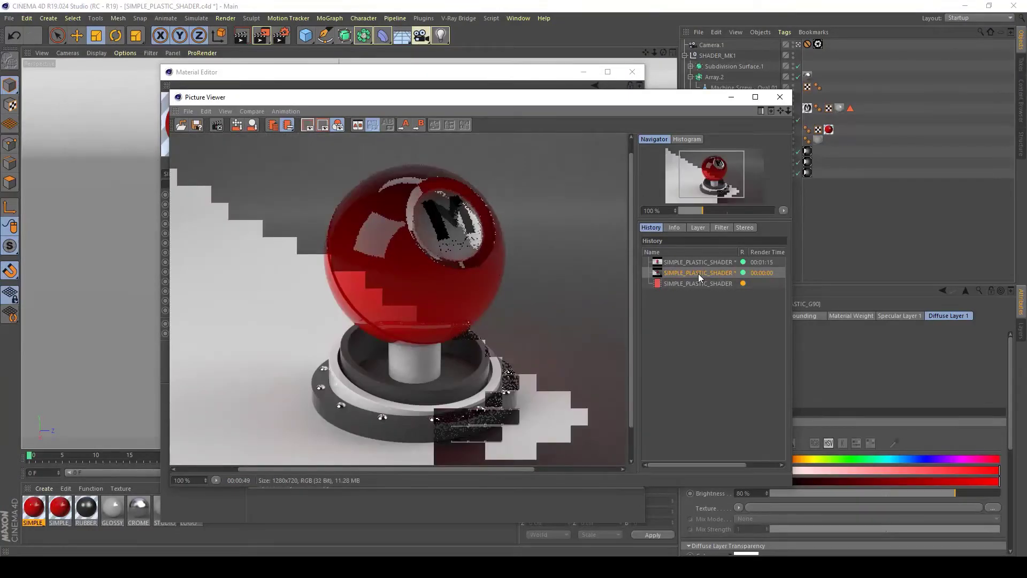
{"action": "key", "text": "Delete"}
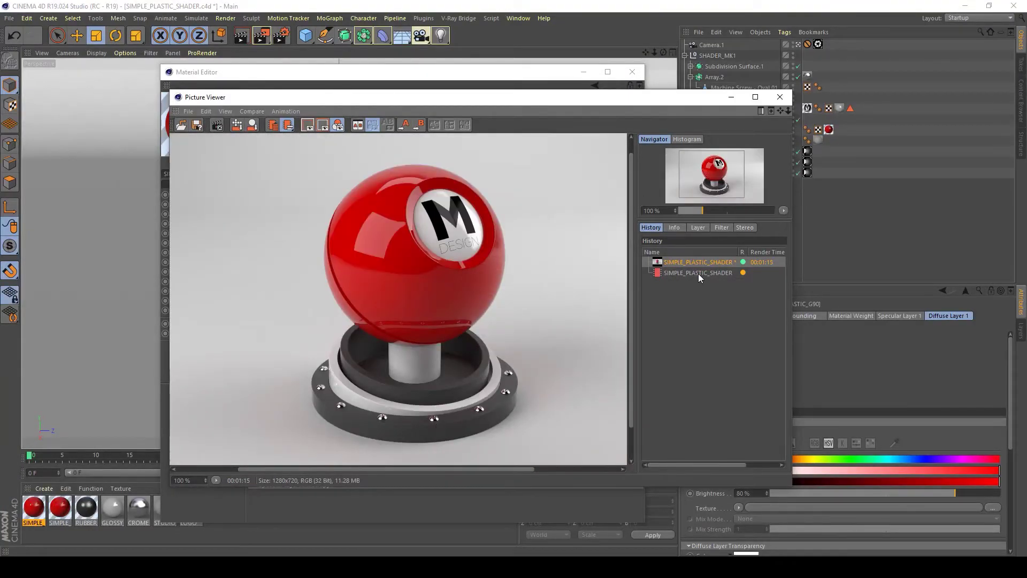
{"action": "left_click", "coordinate": [698, 273]}
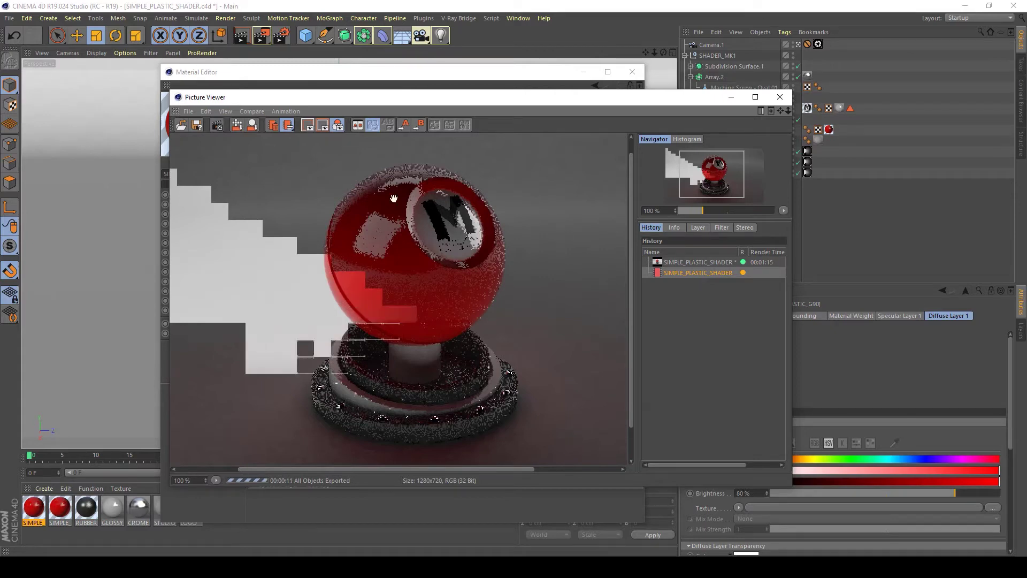
{"action": "left_click_drag", "start_coordinate": [429, 252], "coordinate": [422, 240]}
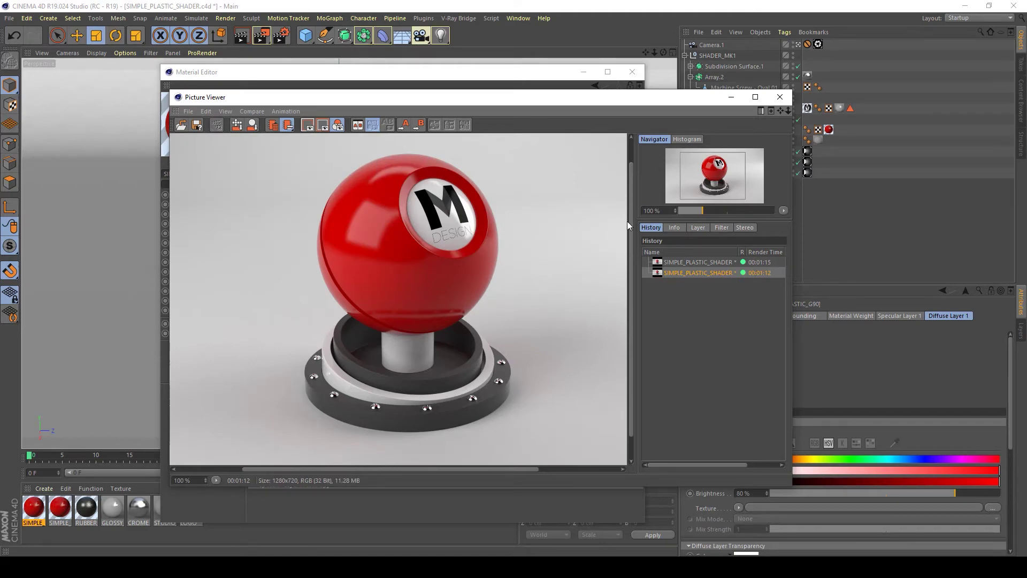
- Compare the sphere's reflections in the SIMPLE_PLASTIC and SIMPLE_PLASTIC_G90 renders, alternating between them, and close the Picture Viewer
{"action": "left_click", "coordinate": [681, 262]}
{"action": "key", "text": "Down"}
{"action": "key", "text": "Up"}
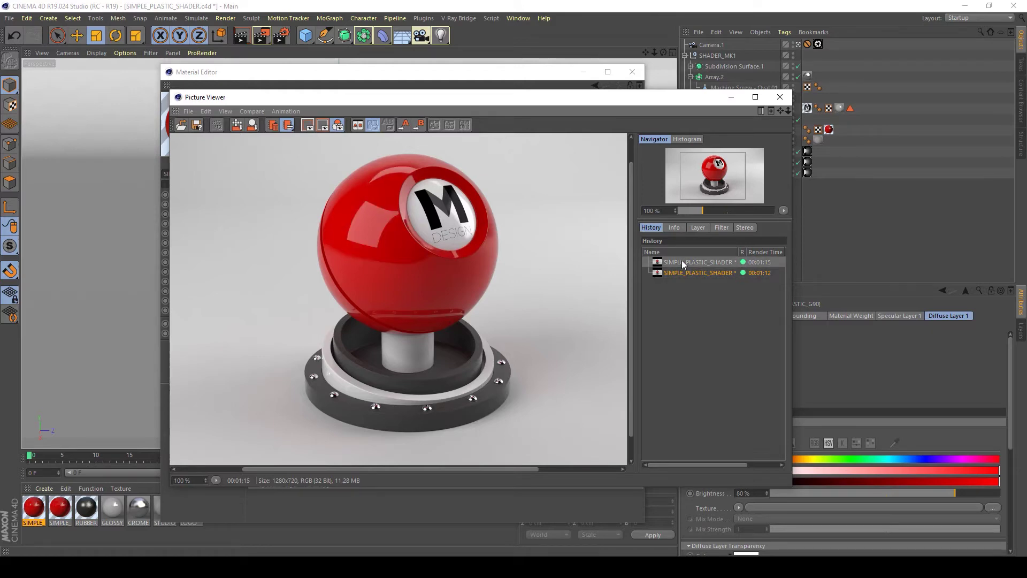
{"action": "key", "text": "Down"}
{"action": "key", "text": "Up"}
{"action": "key", "text": "Down"}
{"action": "key", "text": "Up"}
{"action": "key", "text": "Down"}
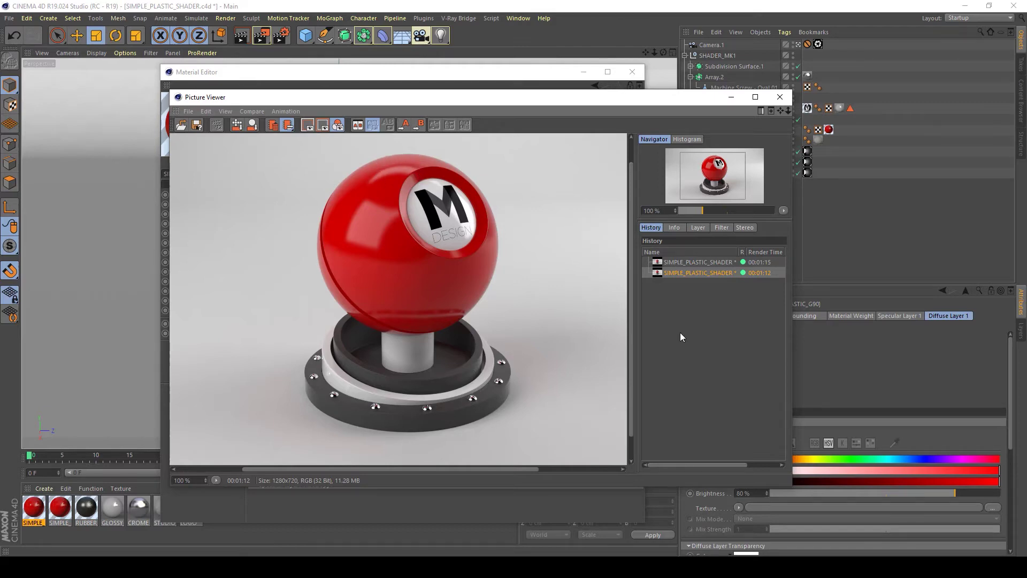
{"action": "left_click", "coordinate": [683, 262]}
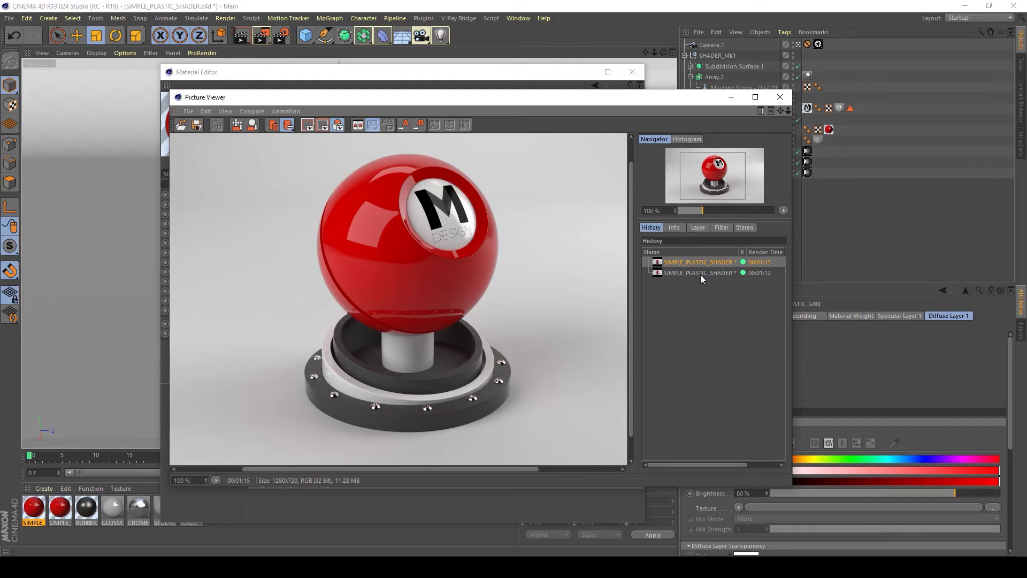
{"action": "left_click", "coordinate": [701, 273]}
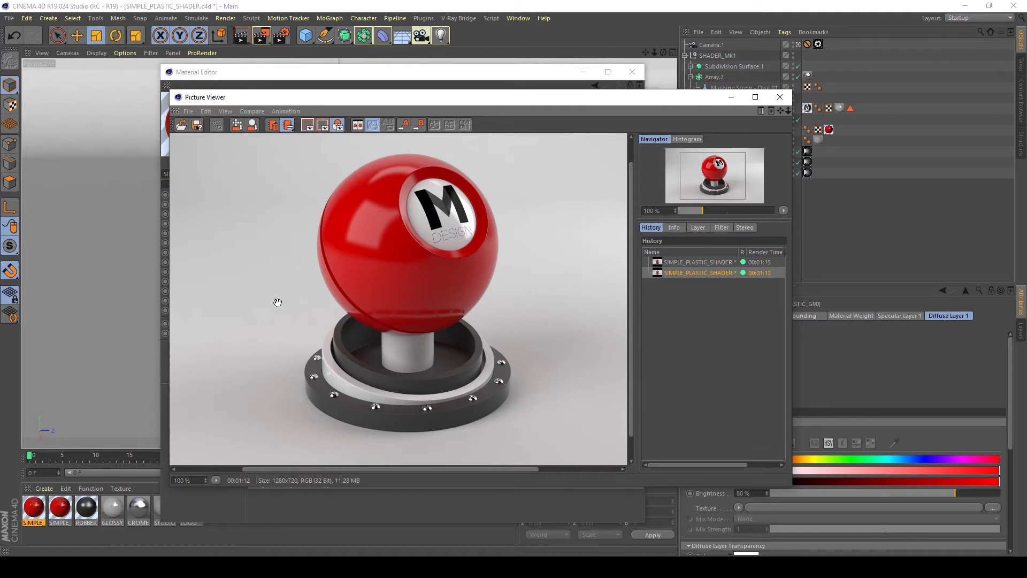
{"action": "left_click", "coordinate": [780, 97]}
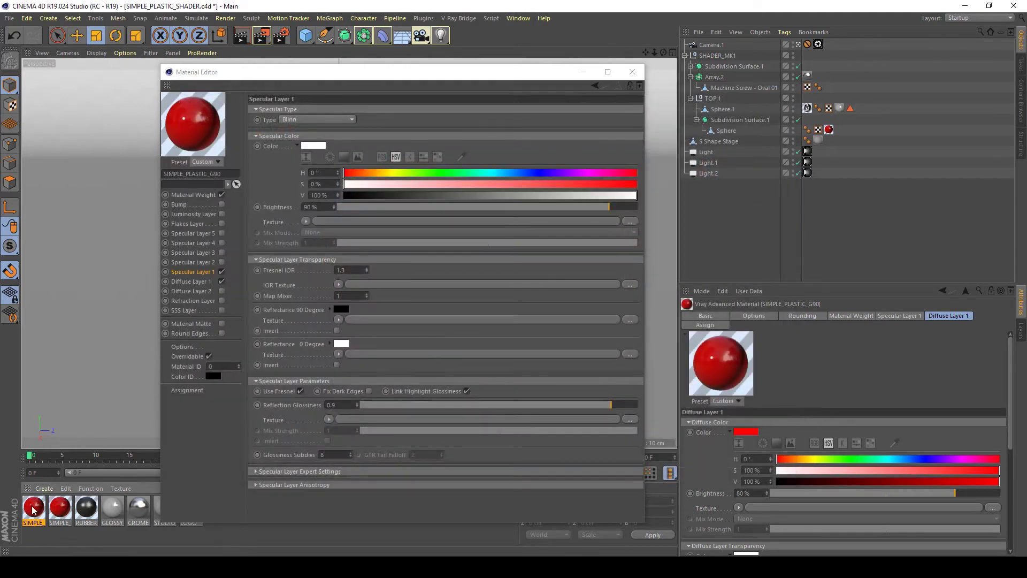
- Duplicate the SIMPLE_PLASTIC_G90 material and rename the copy SIMPLE_PLASTIC_G75
{"action": "left_click_drag", "start_coordinate": [34, 515], "coordinate": [30, 514]}
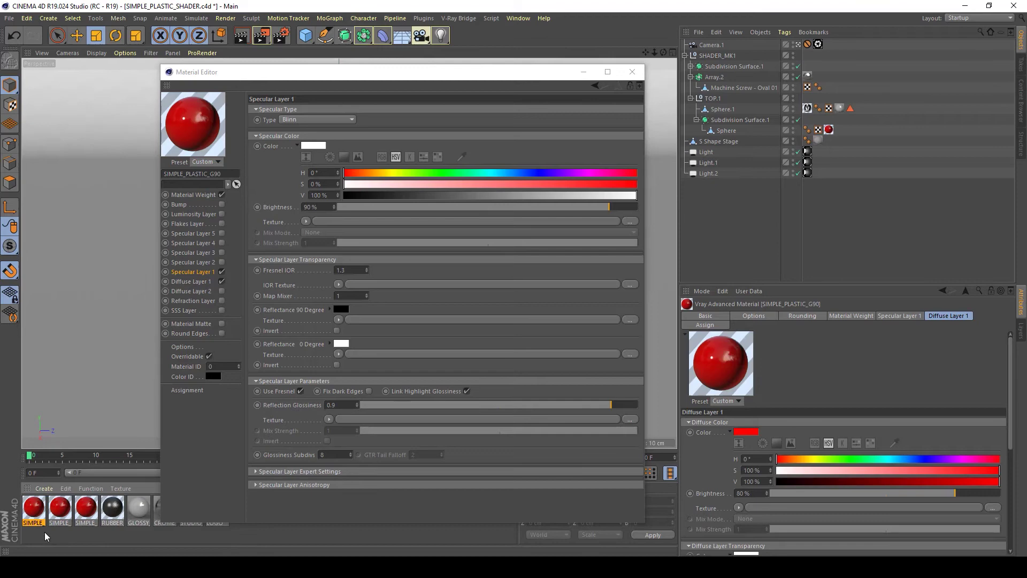
{"action": "left_click", "coordinate": [230, 174]}
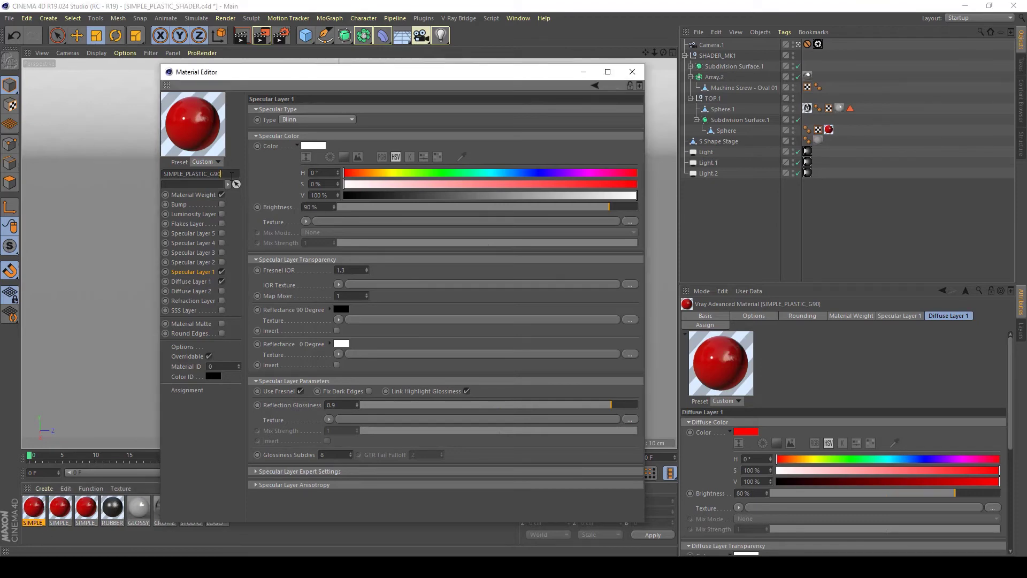
{"action": "key", "text": "BackSpace"}
{"action": "key", "text": "BackSpace"}
{"action": "type", "text": "7"}
{"action": "key", "text": "Return"}
- Set the Reflection Glossiness of SIMPLE_PLASTIC_G75 to 0.75 in Specular Layer 1 and close the Material Editor
{"action": "left_click", "coordinate": [351, 402]}
{"action": "type", "text": "7"}
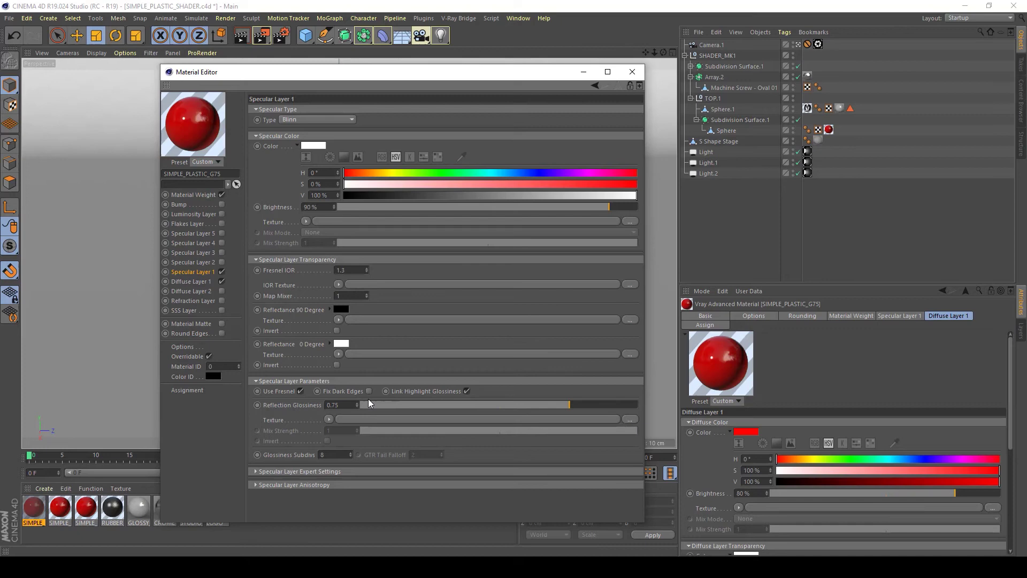
{"action": "left_click", "coordinate": [631, 72]}
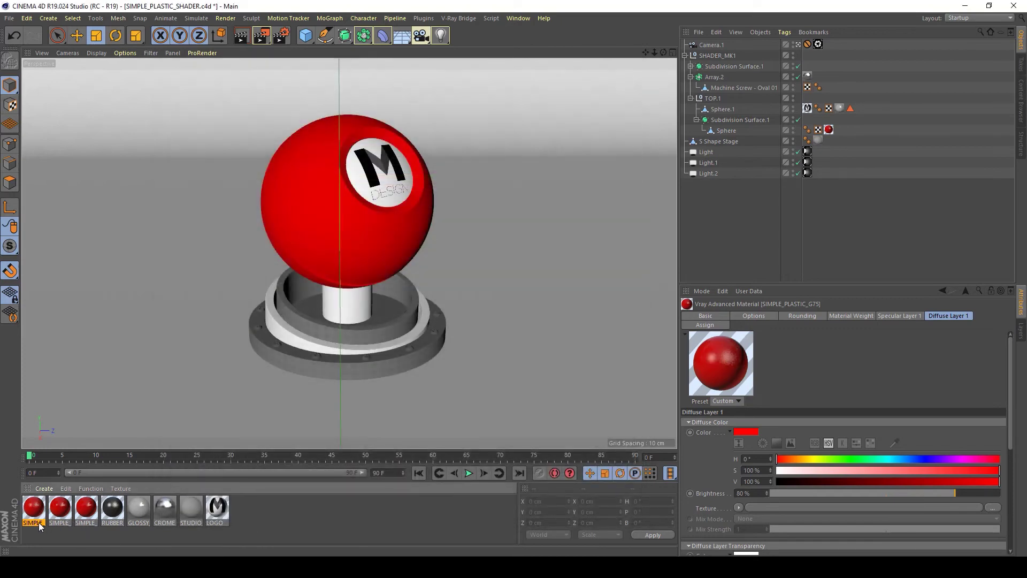
- Replace the Sphere's material with SIMPLE_PLASTIC_G75, and save and render the scene to the Picture Viewer
{"action": "left_click_drag", "start_coordinate": [38, 522], "coordinate": [834, 134]}
{"action": "key", "text": "ctrl+s"}
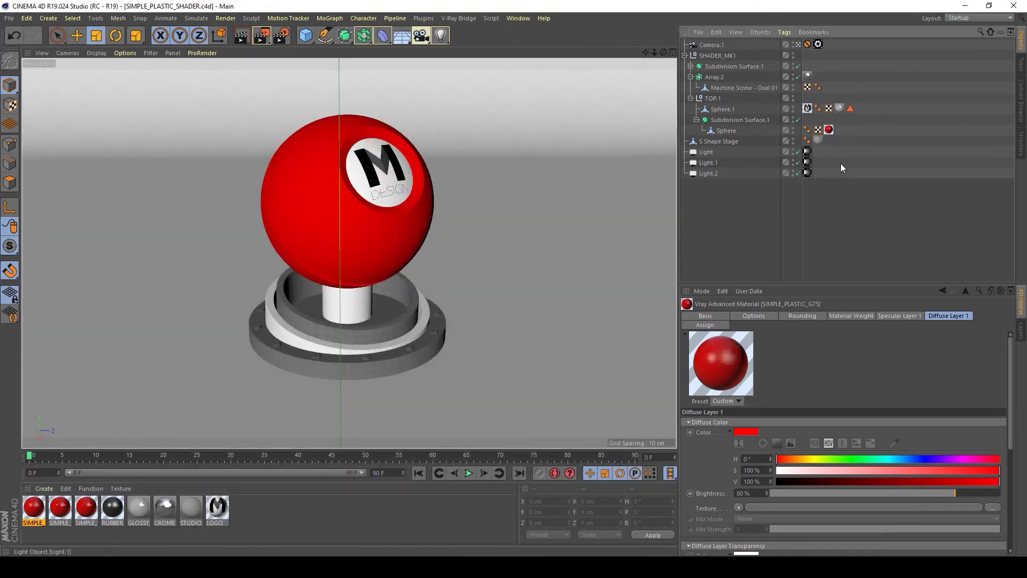
{"action": "left_click", "coordinate": [261, 40]}
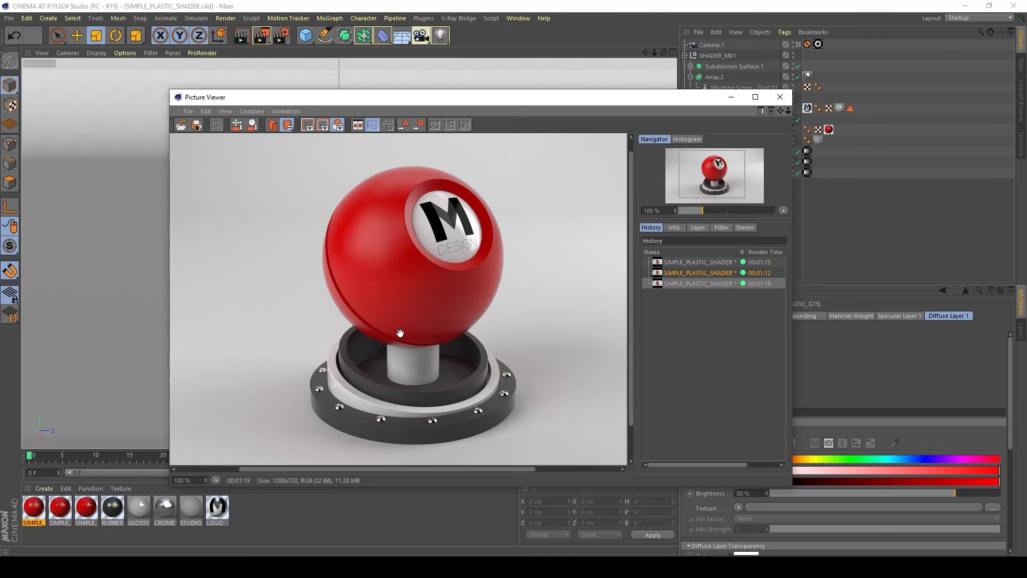
- Duplicate the SIMPLE_PLASTIC_G75 material and rename the copy SIMPLE_PLASTIC_G55
{"action": "left_click", "coordinate": [40, 513]}
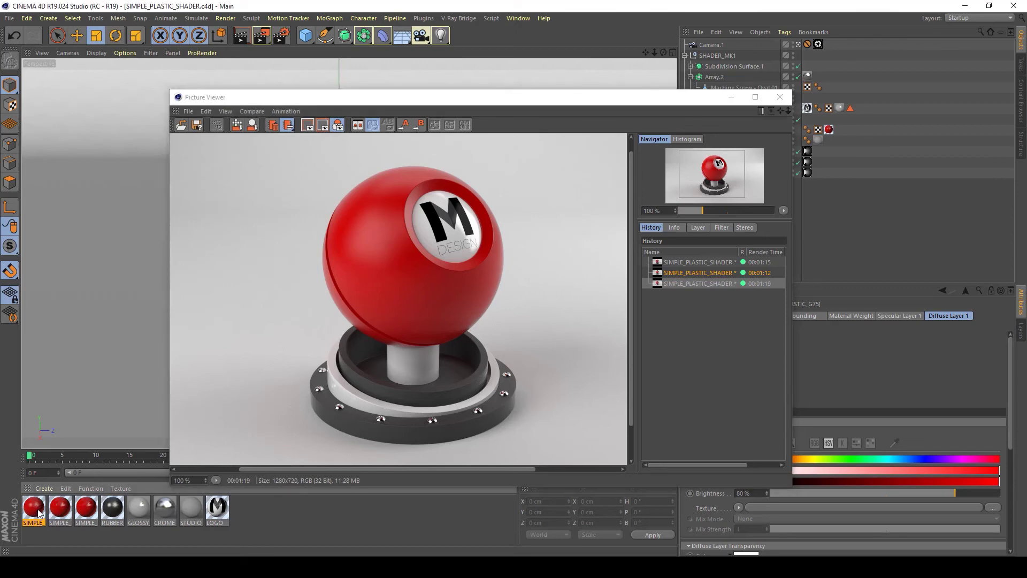
{"action": "key", "text": "ctrl+c"}
{"action": "key", "text": "ctrl+v"}
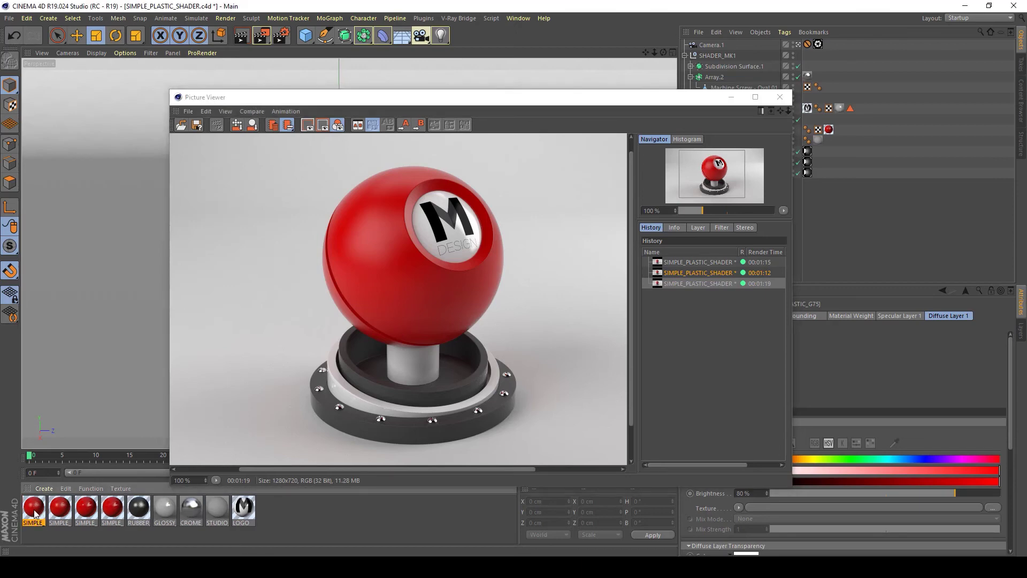
{"action": "double_click", "coordinate": [34, 512]}
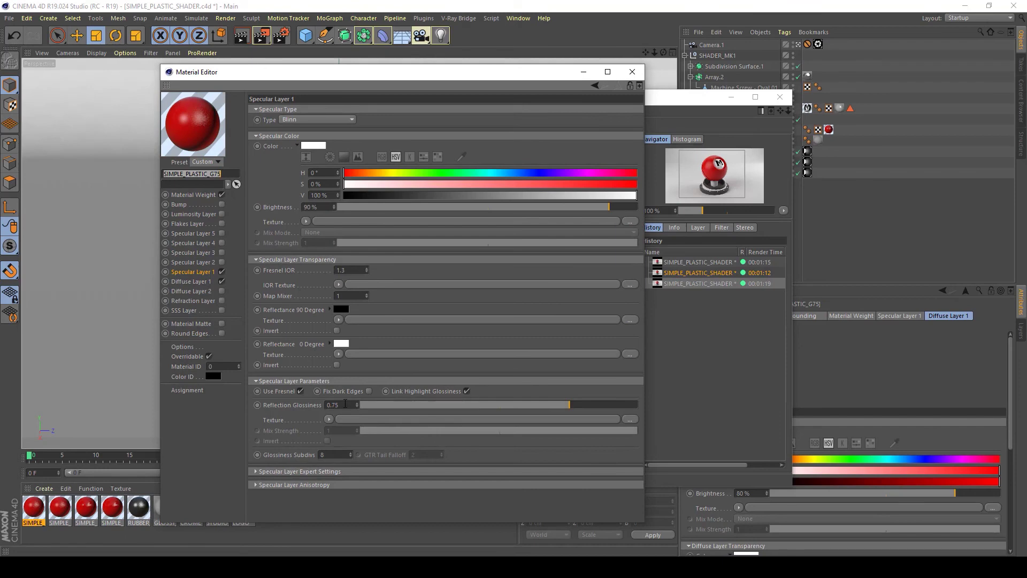
{"action": "left_click", "coordinate": [232, 172]}
{"action": "key", "text": "BackSpace"}
{"action": "key", "text": "BackSpace"}
{"action": "type", "text": "55"}
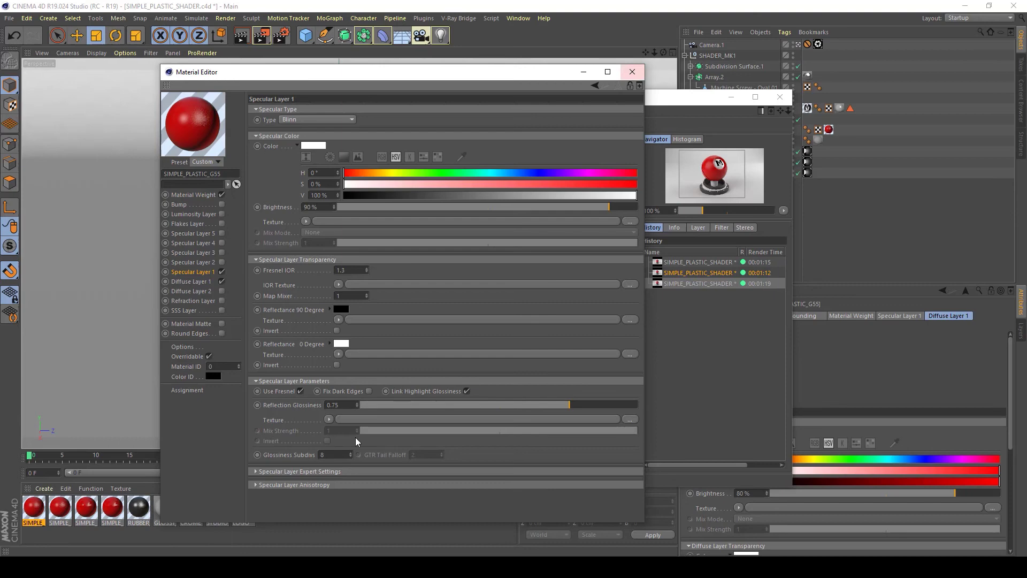
- Set the Reflection Glossiness of SIMPLE_PLASTIC_G55 to 0.55 in Specular Layer 1 and close the Material Editor
{"action": "left_click", "coordinate": [345, 405]}
{"action": "key", "text": "BackSpace"}
{"action": "key", "text": "BackSpace"}
{"action": "key", "text": "BackSpace"}
{"action": "key", "text": "Return"}
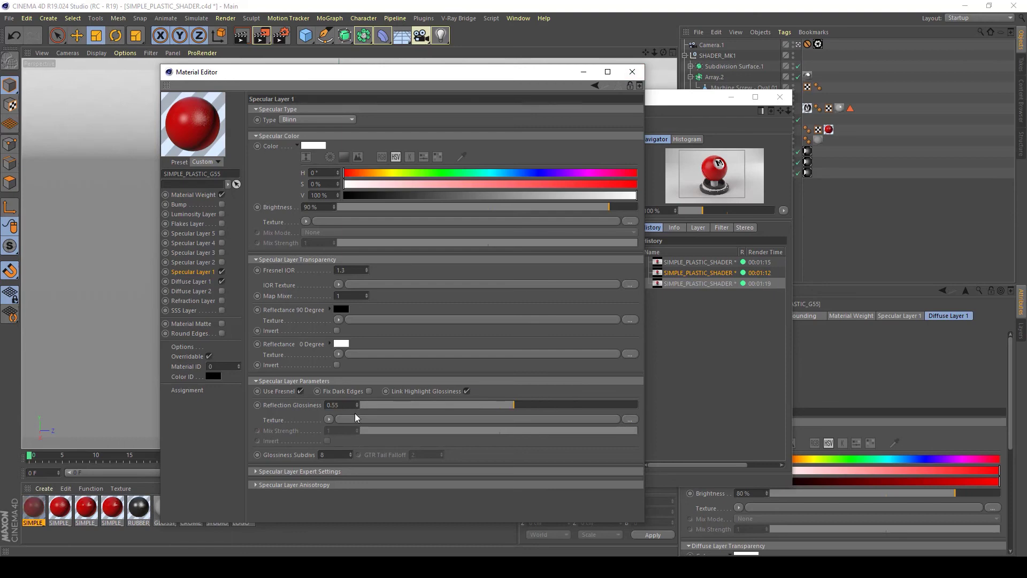
{"action": "left_click", "coordinate": [631, 72]}
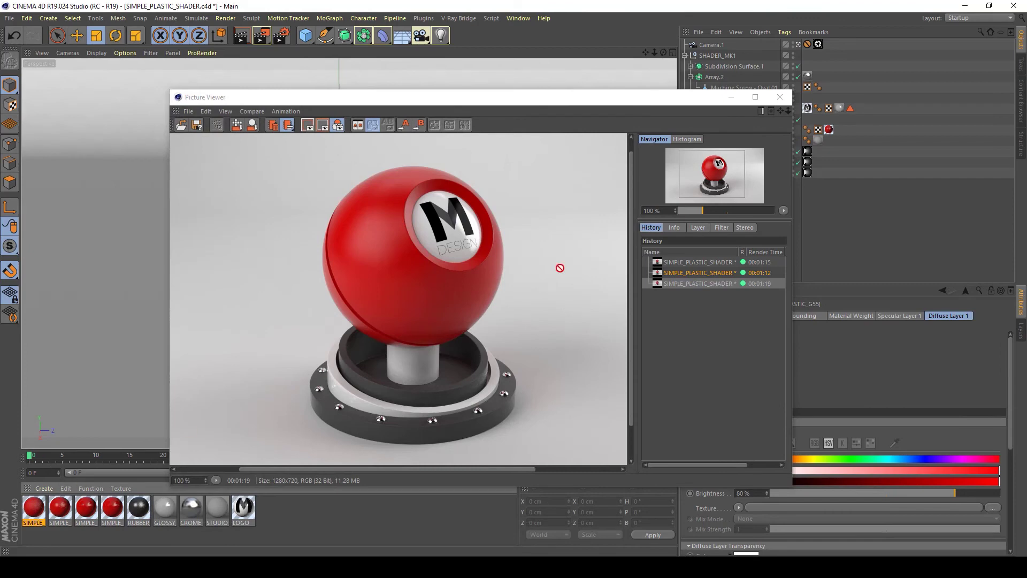
- Replace the Sphere's material with SIMPLE_PLASTIC_G55 and render the scene to the Picture Viewer
{"action": "left_click_drag", "start_coordinate": [828, 130], "coordinate": [833, 133]}
{"action": "left_click_drag", "start_coordinate": [558, 99], "coordinate": [469, 121]}
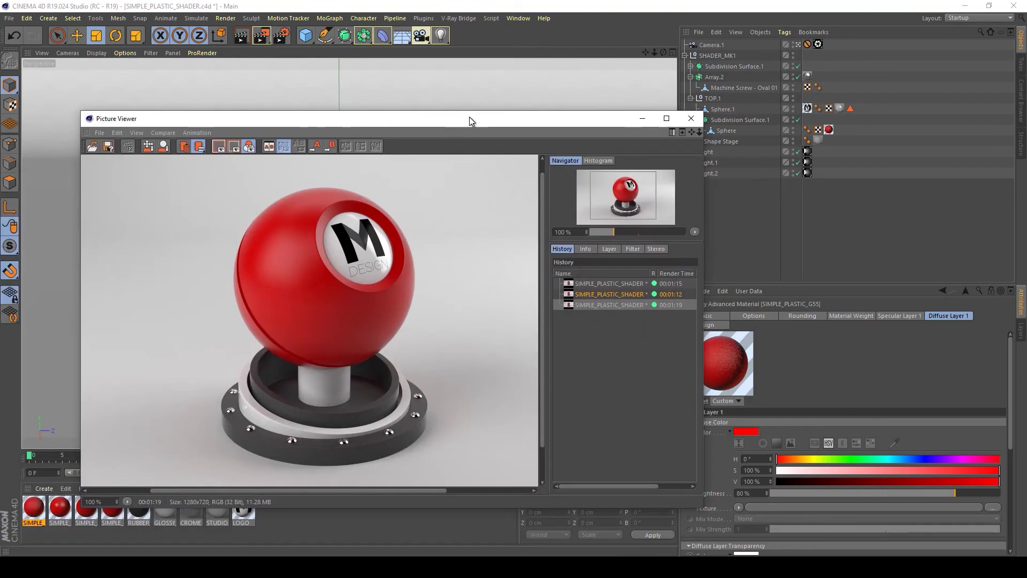
{"action": "left_click", "coordinate": [265, 39]}
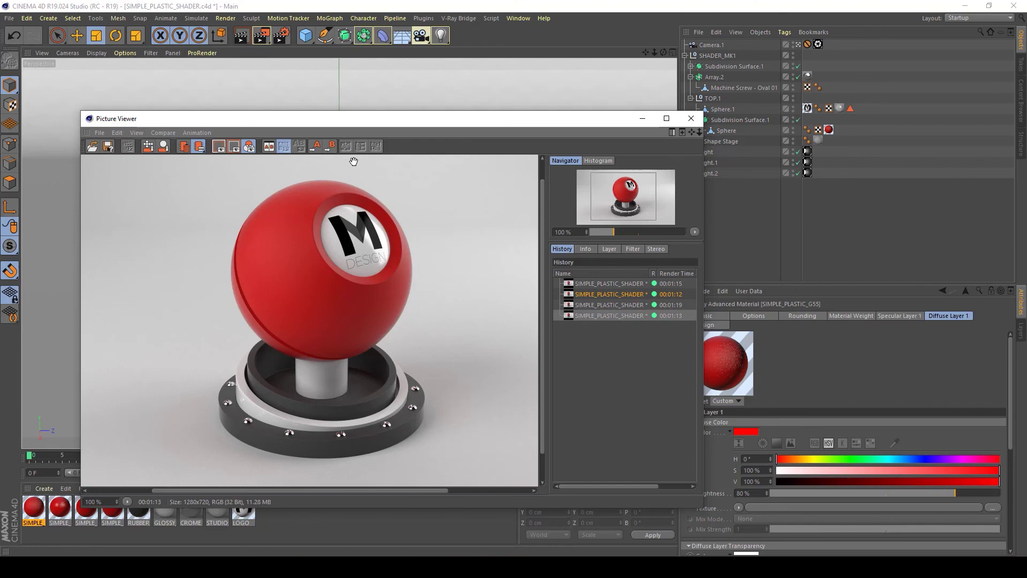
- Compare the sphere's reflections in the SIMPLE_PLASTIC_G75 and SIMPLE_PLASTIC_G55 renders, alternating between them in the render history
{"action": "key", "text": "Up"}
{"action": "key", "text": "Up"}
{"action": "key", "text": "Down"}
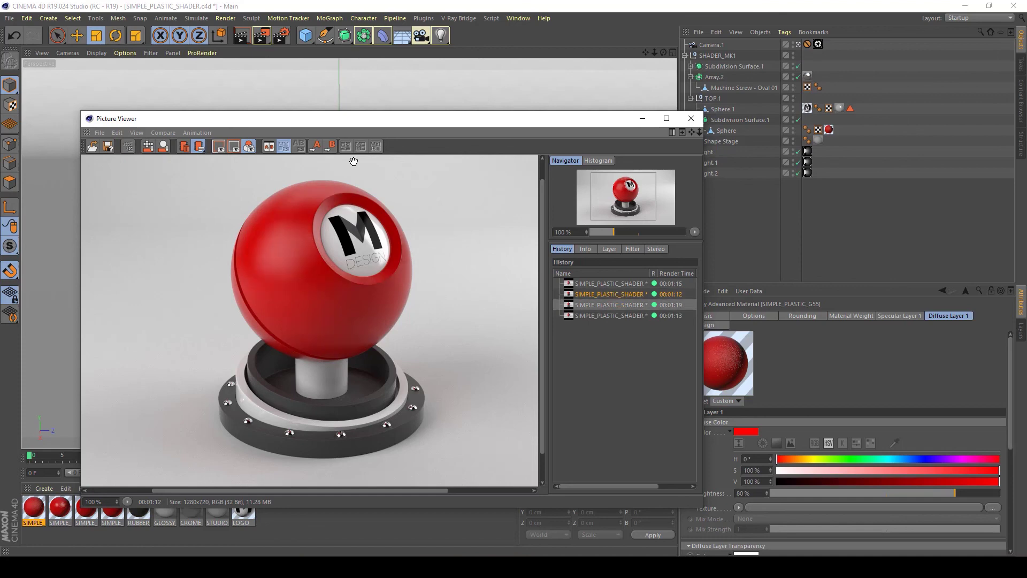
{"action": "key", "text": "Down"}
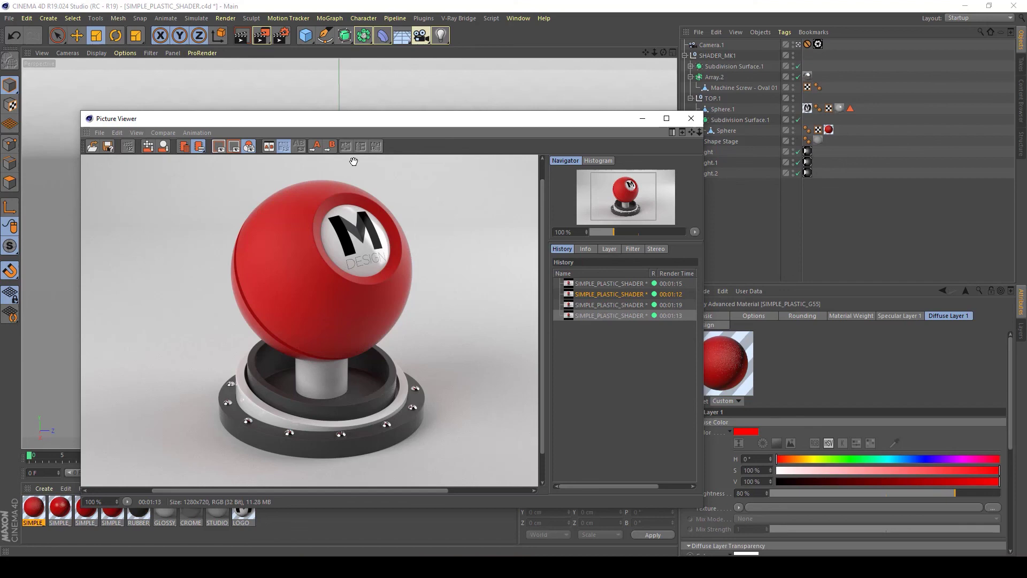
{"action": "key", "text": "Up"}
{"action": "key", "text": "Down"}
{"action": "key", "text": "Up"}
{"action": "key", "text": "Down"}
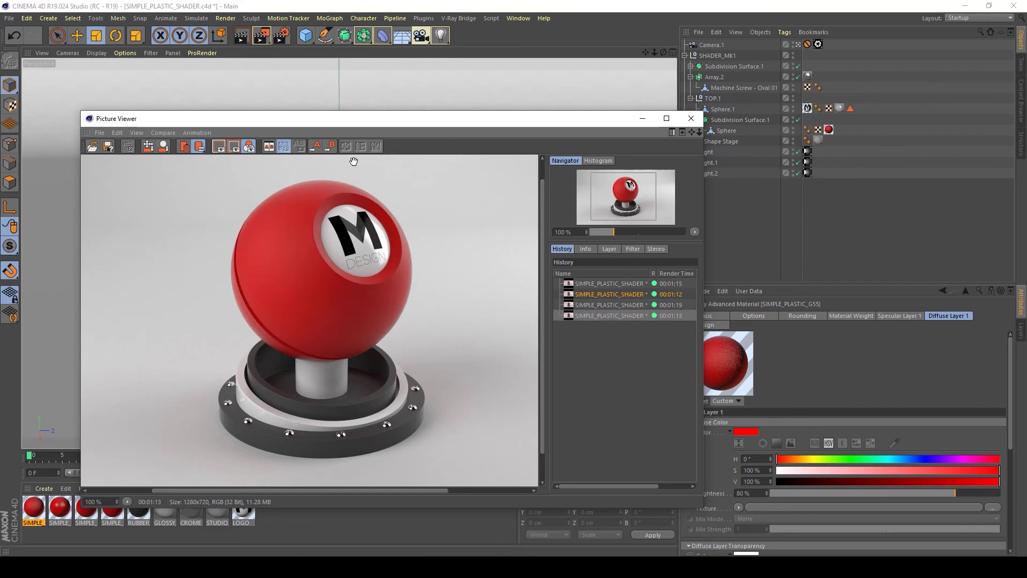